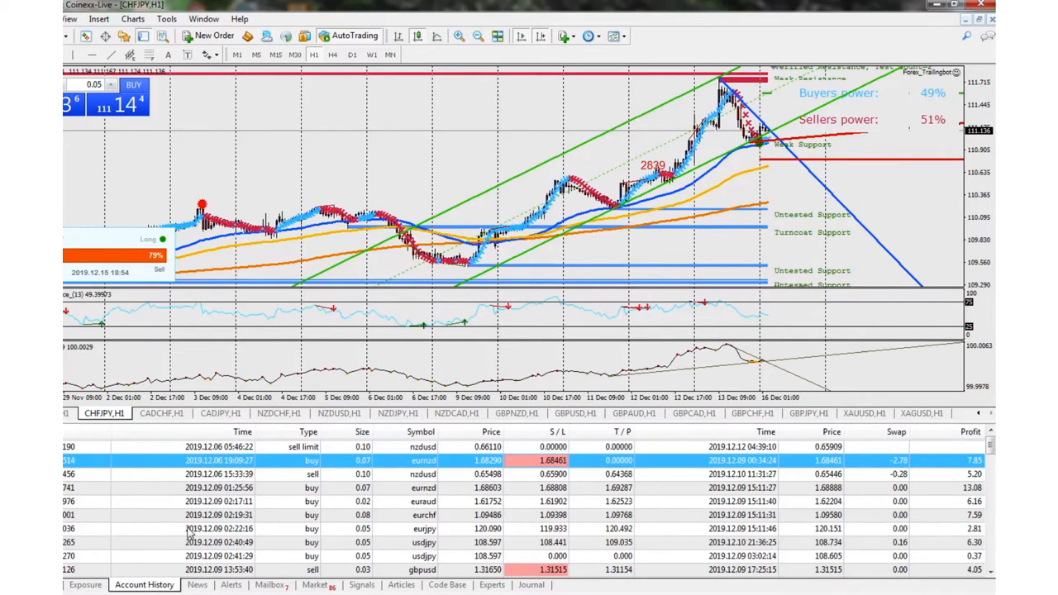
Select a couple of NZDUSD trades in Account History, then show the GBPUSD,H1 chart.
click(273, 447)
click(507, 475)
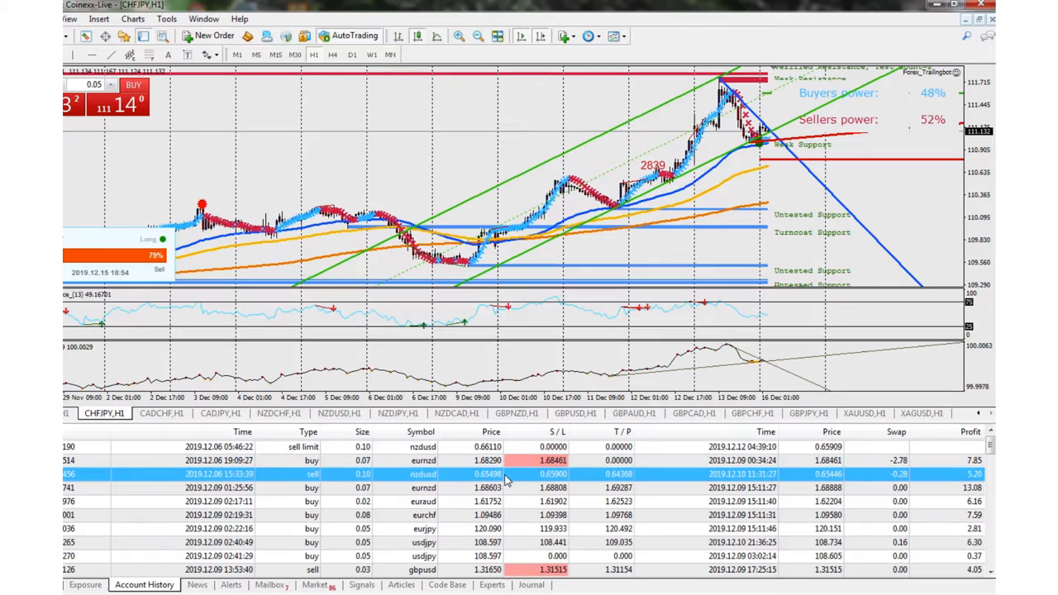
click(596, 413)
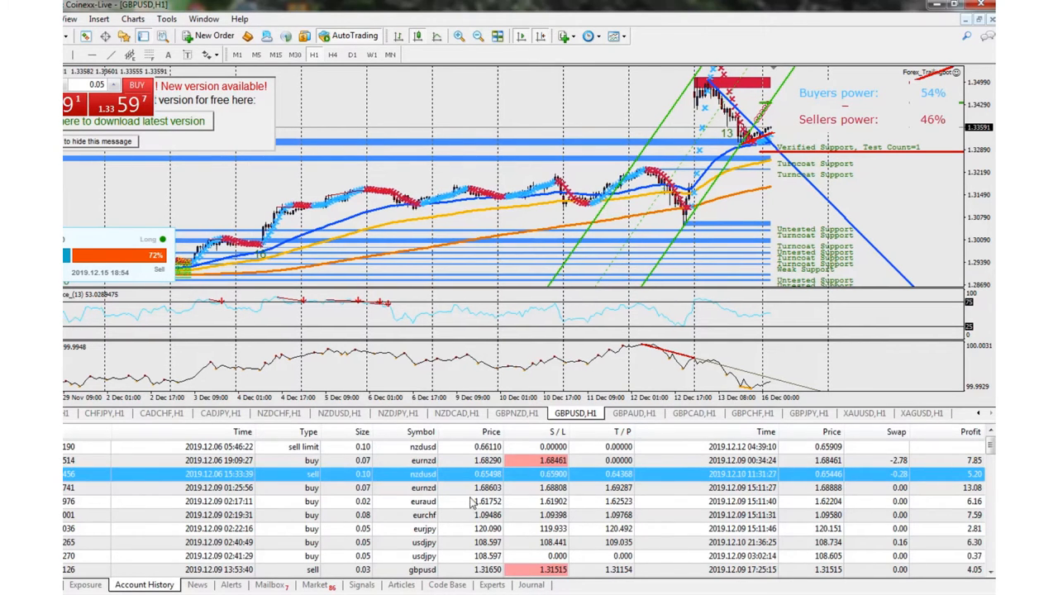
Step through the earliest closed trades from the EURAUD buy down to the CADJPY and NZDJPY buys.
click(471, 502)
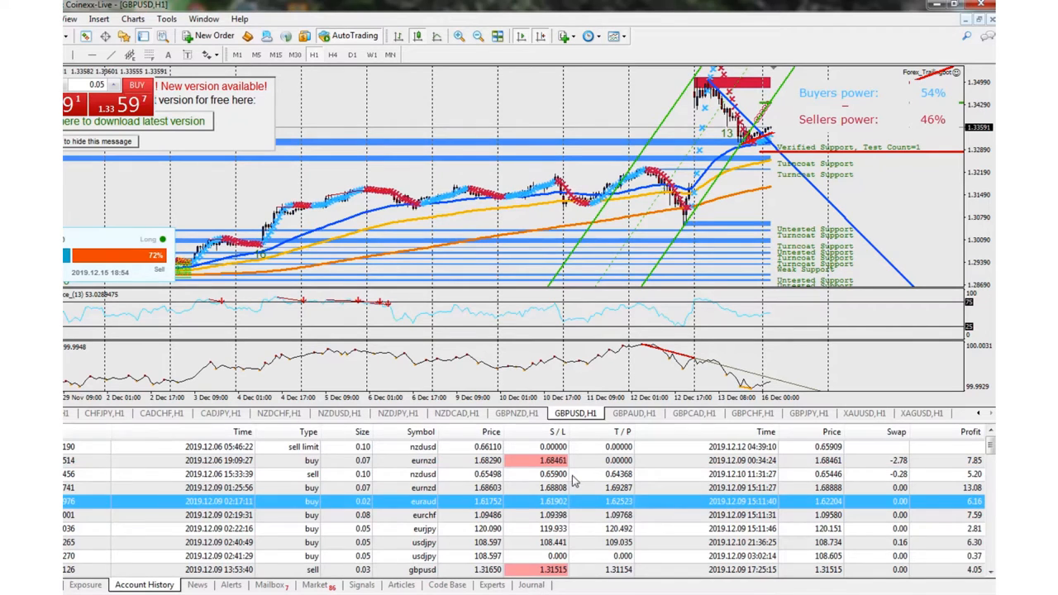
key(Down)
key(Down)
key(Down)
key(Down)
key(Down)
key(Down)
key(Down)
key(Down)
key(Down)
key(Down)
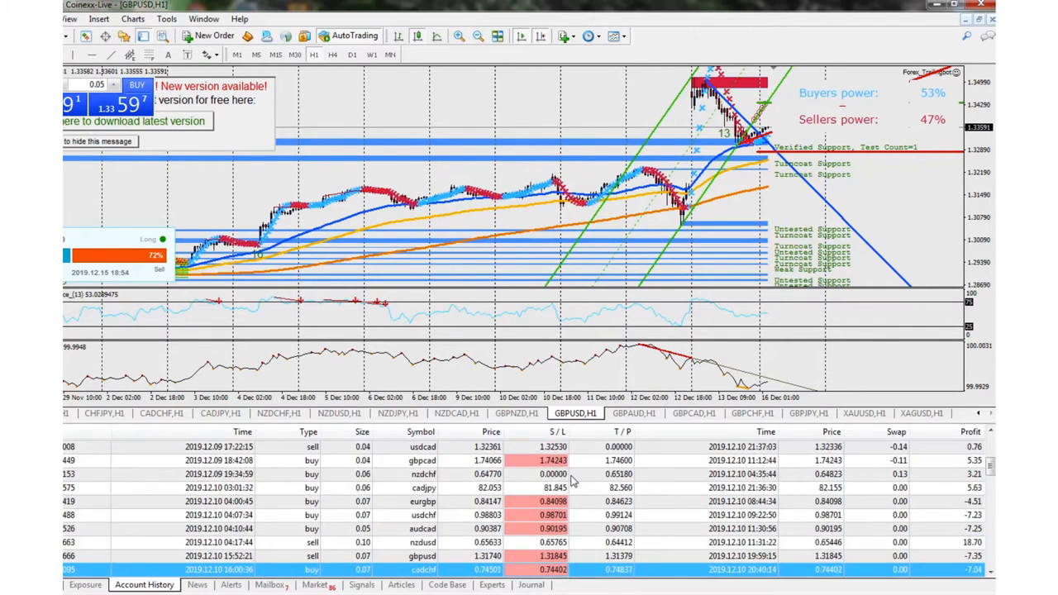
key(Down)
key(Down)
key(Down)
key(Page_Up)
key(Page_Up)
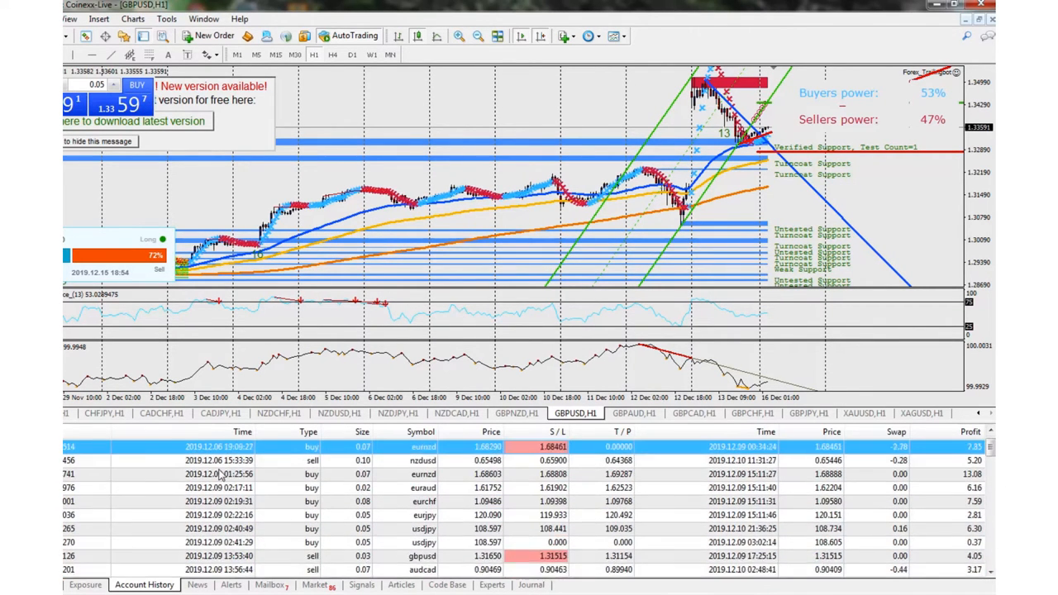
key(Up)
click(230, 471)
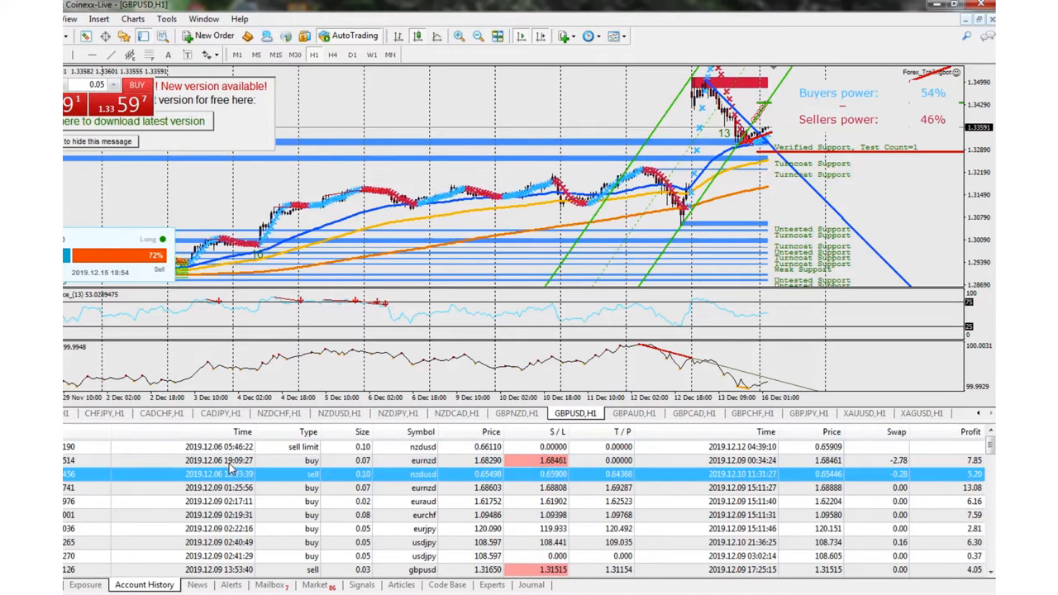
key(Up)
key(Down)
key(Down)
key(Down)
key(Down)
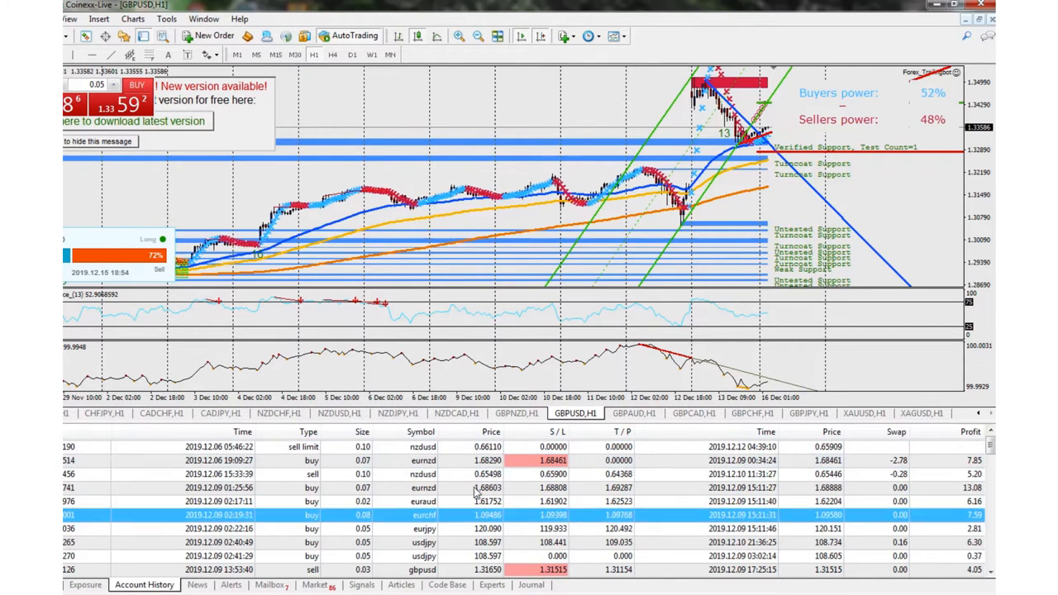
key(Down)
key(Down)
key(Down)
key(Down)
key(Down)
key(Down)
key(Down)
key(Down)
key(Down)
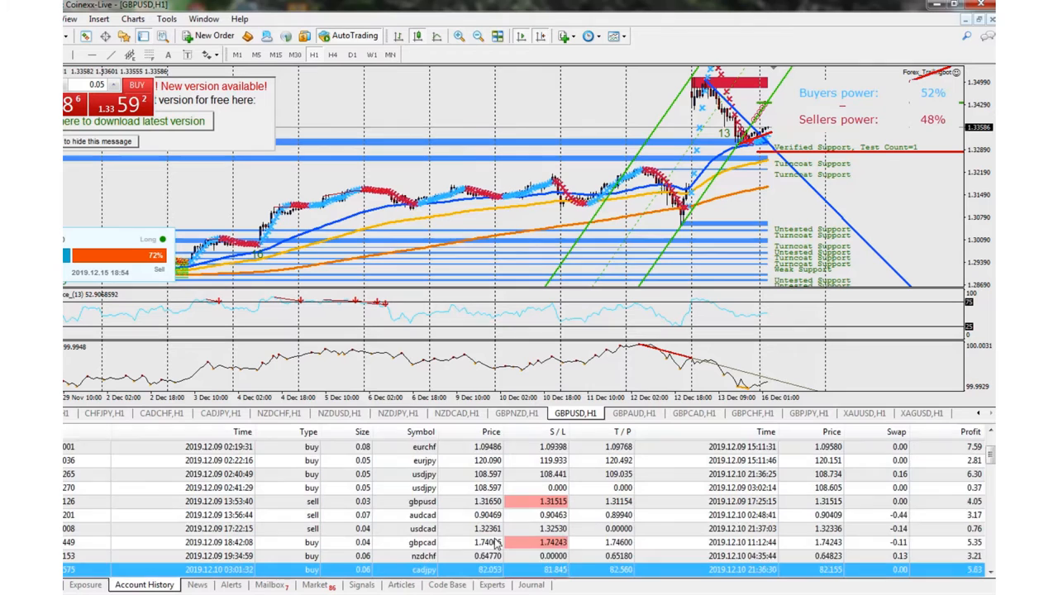
key(Down)
key(Down)
key(Down)
key(Down)
key(Down)
key(Down)
key(Down)
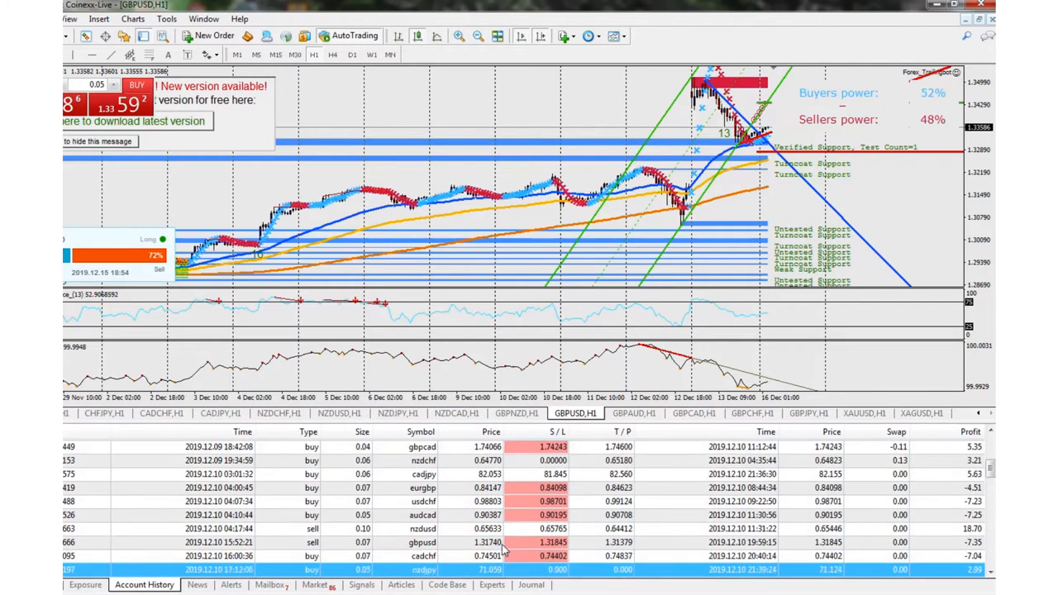
Continue down the history past the EURAUD 22:20, GBPCAD 16:44 and EURCAD 00:49 trades.
key(Down)
key(Down)
key(Up)
key(Up)
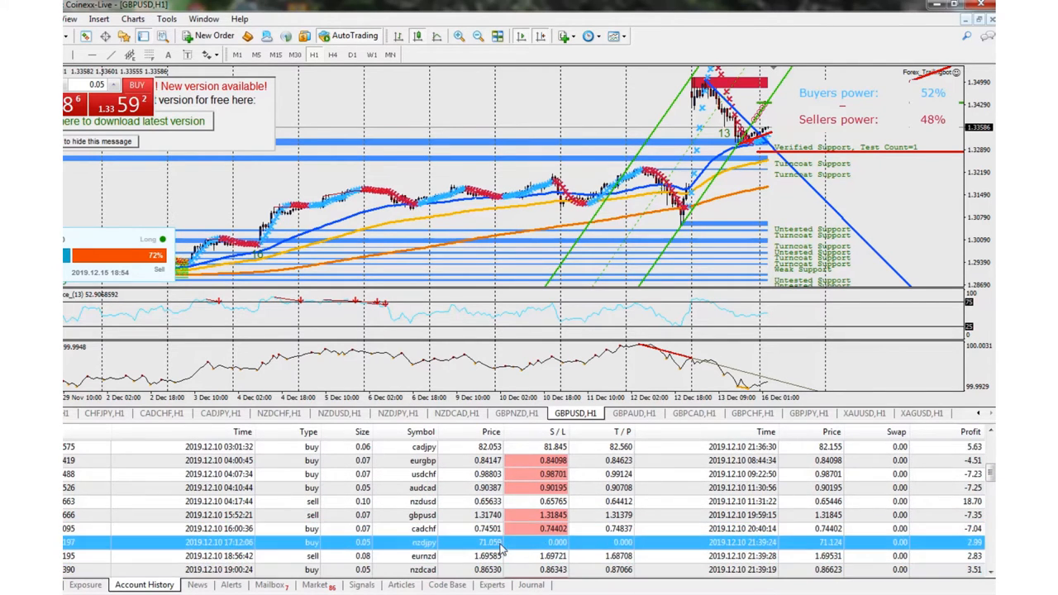
key(Down)
key(Down)
key(Down)
key(Down)
key(Down)
key(Down)
key(Down)
key(Down)
key(Down)
key(Down)
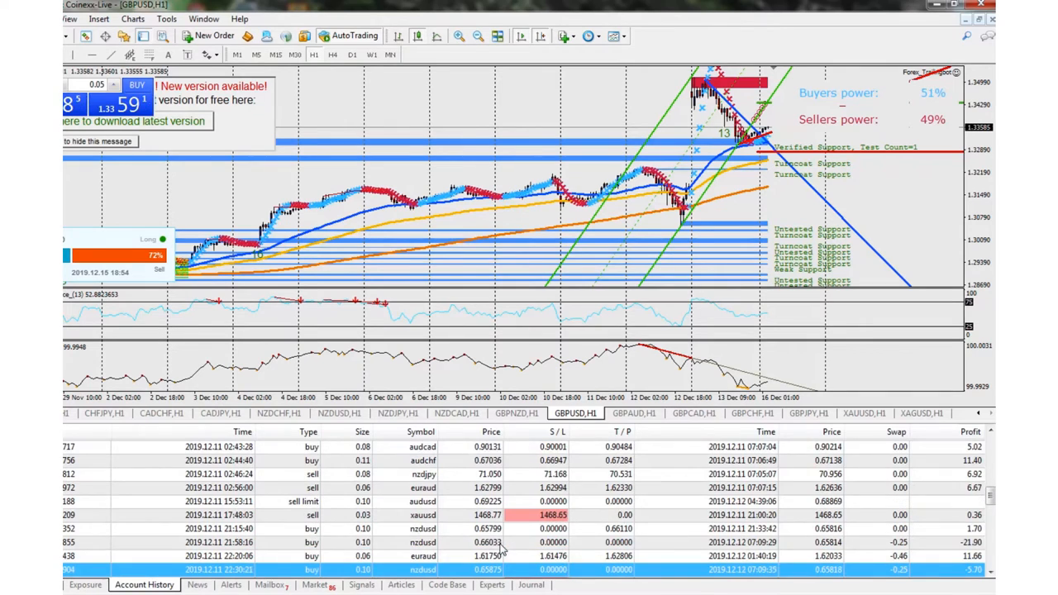
key(Up)
key(Up)
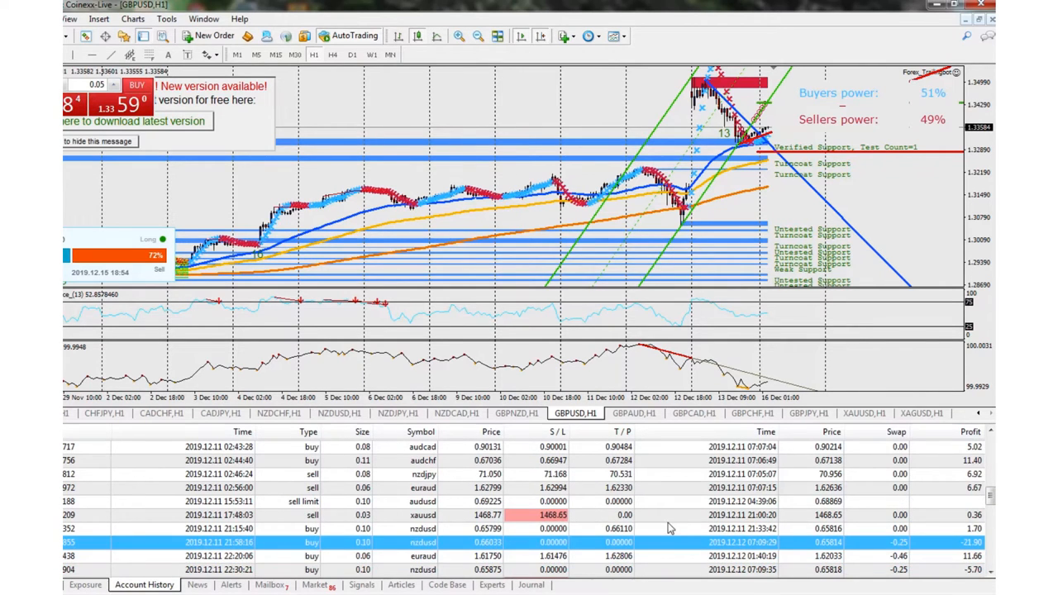
key(Down)
key(Down)
key(Up)
key(Up)
key(Down)
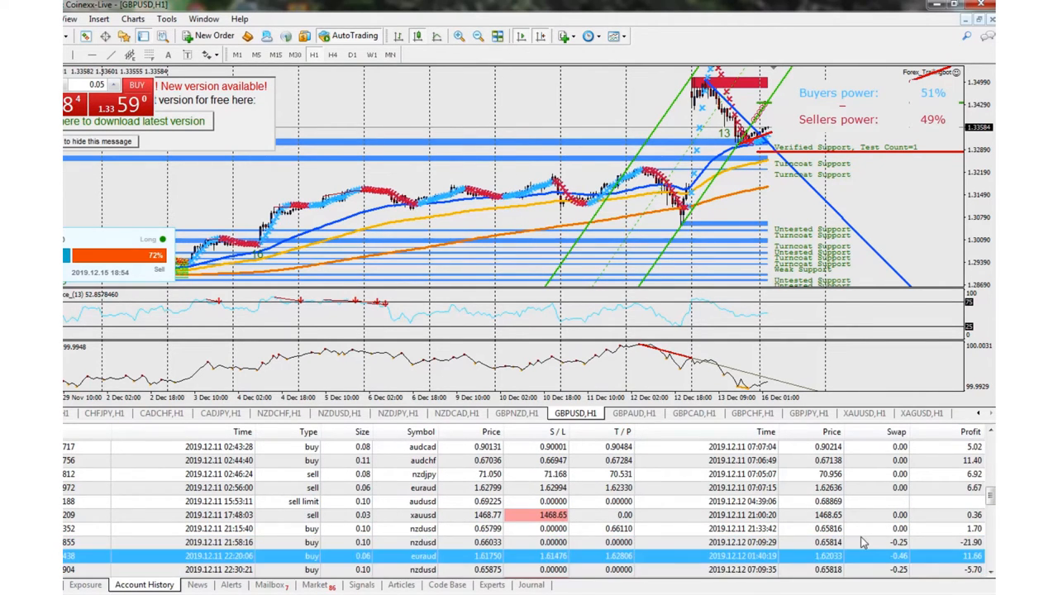
key(Down)
key(Down)
key(Down)
key(Down)
key(Down)
key(Down)
key(Down)
key(Down)
key(Down)
key(Down)
key(Down)
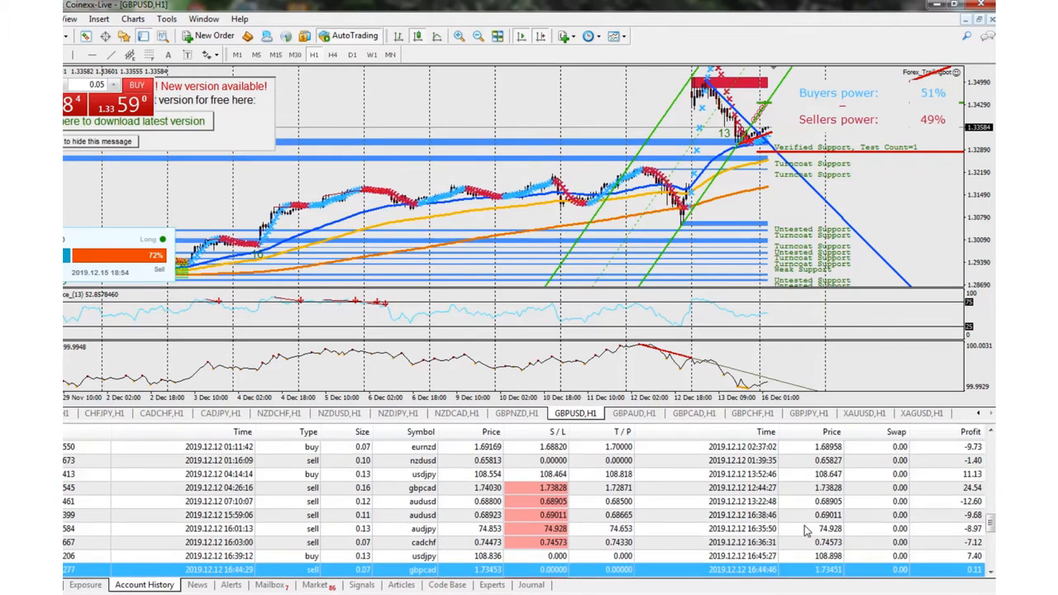
key(Down)
key(Down)
key(Down)
key(Down)
key(Down)
key(Down)
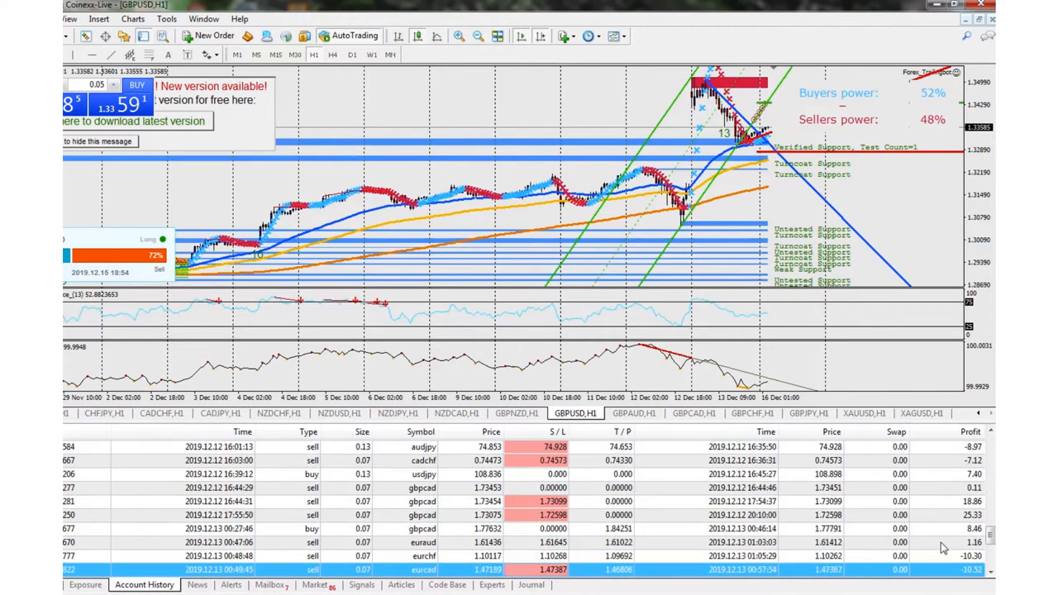
Reach the bottom summary row showing the week's total profit/loss of 101.21.
key(Down)
key(Down)
key(Down)
key(Down)
key(Down)
key(Down)
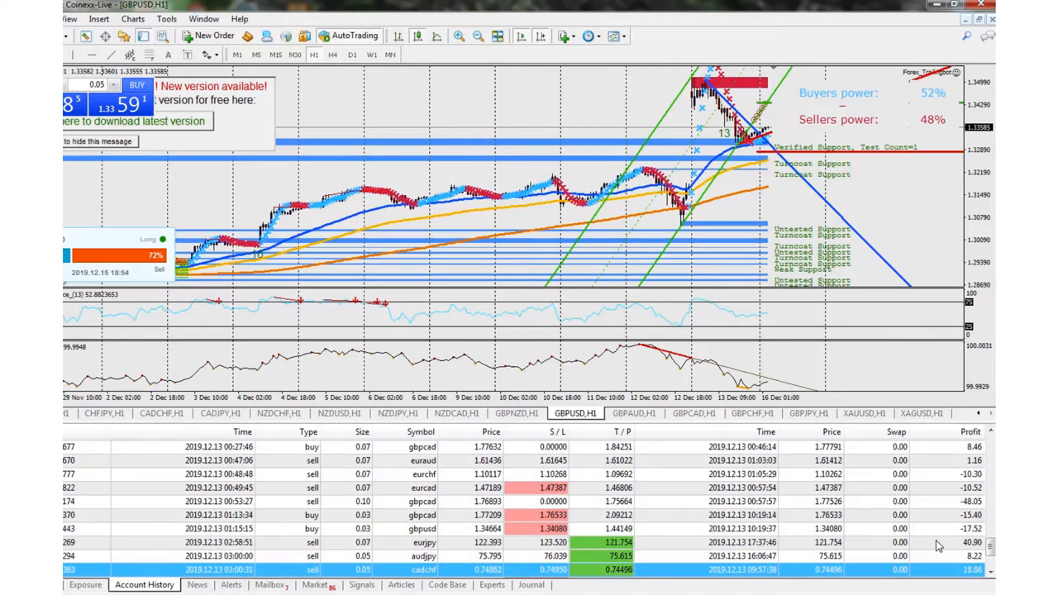
key(Down)
key(Up)
key(Up)
key(Up)
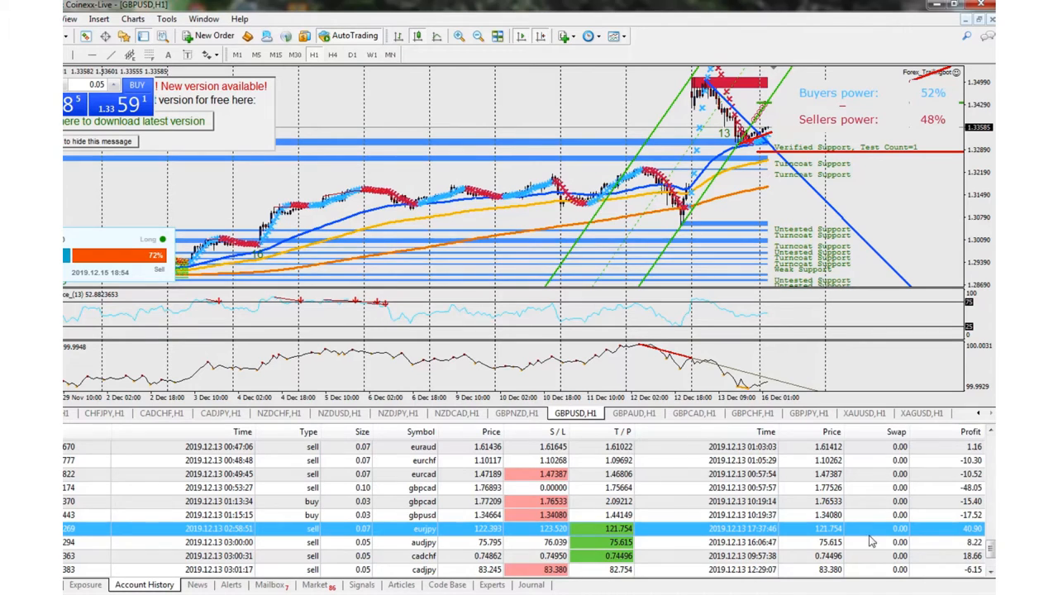
key(Down)
key(Down)
key(Down)
key(Down)
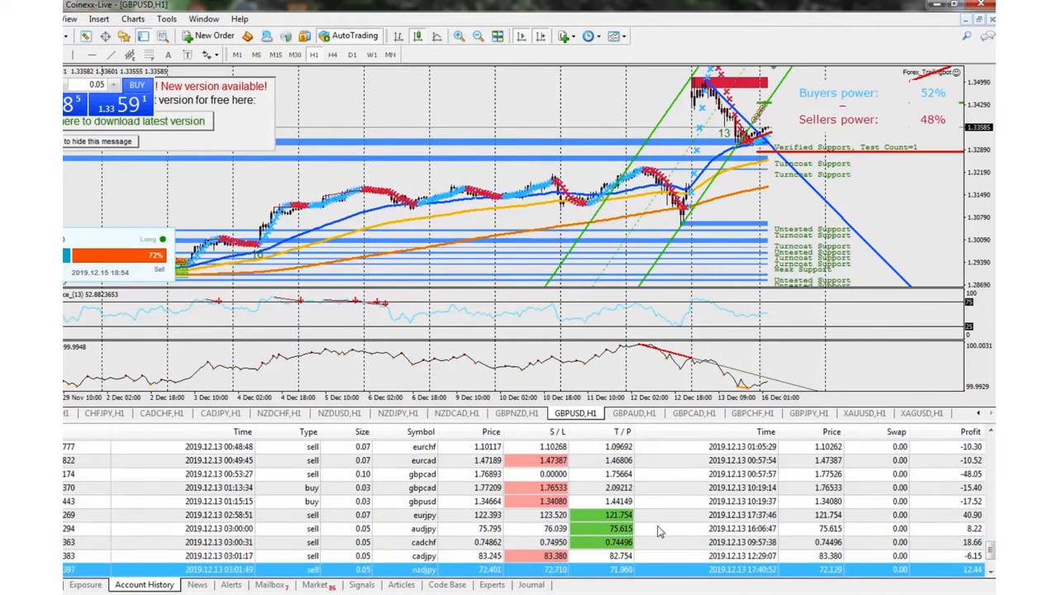
key(Down)
key(Down)
key(Down)
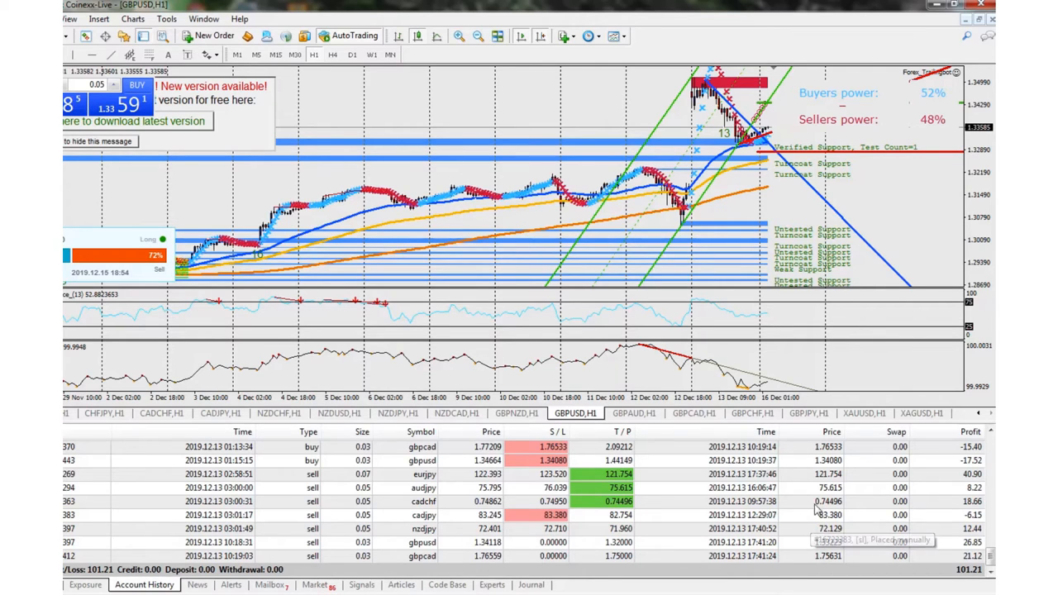
click(487, 543)
key(Up)
key(Up)
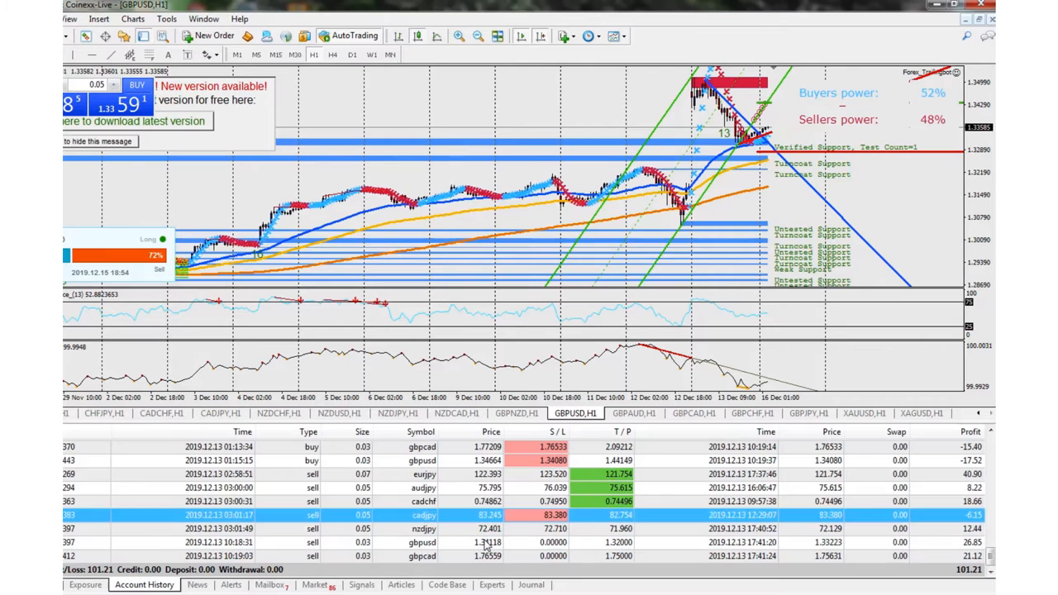
key(Up)
key(Down)
key(Down)
key(Down)
key(Down)
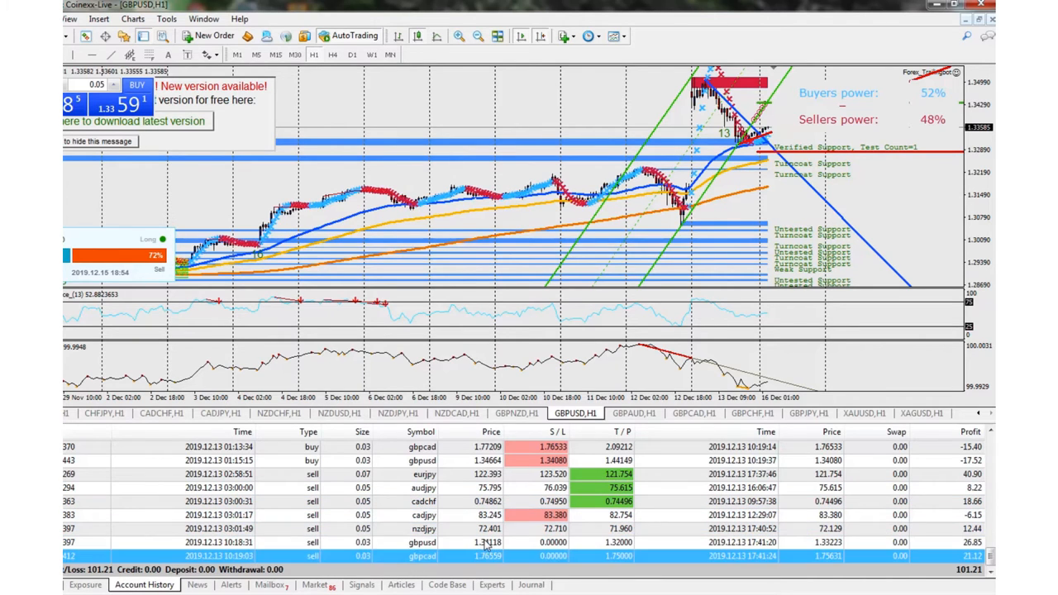
key(Up)
key(Up)
key(Up)
key(Up)
key(Up)
key(Up)
key(Up)
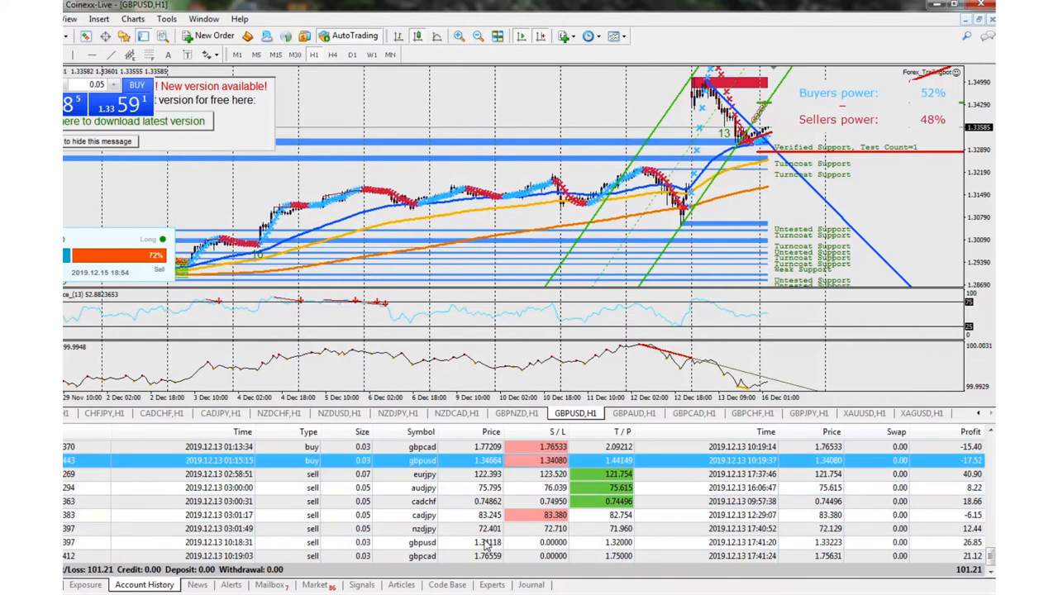
key(Up)
key(Up)
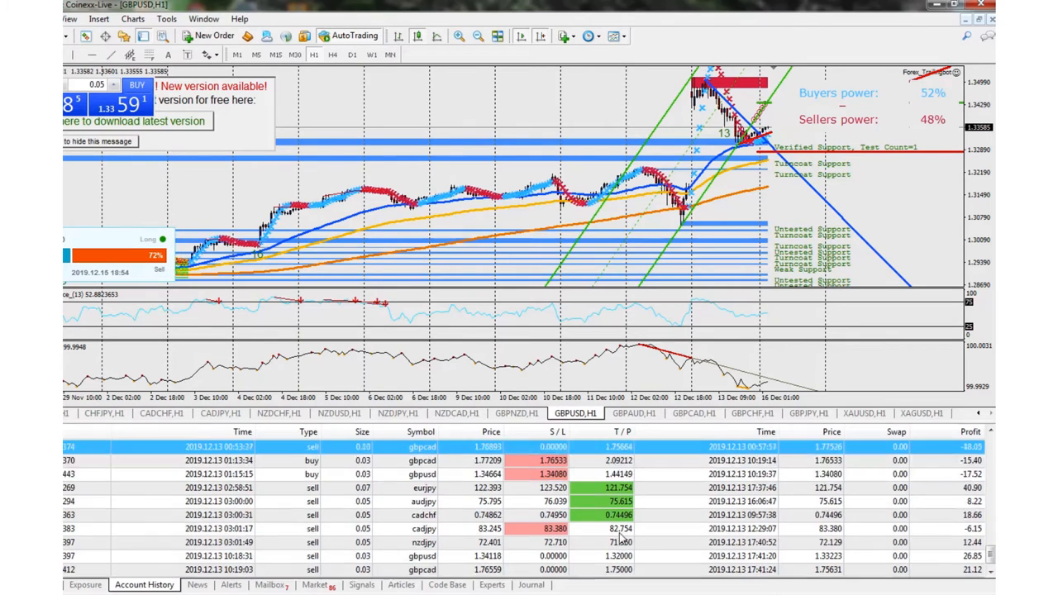
key(Up)
key(Up)
scroll(620, 537, down, 1)
key(Up)
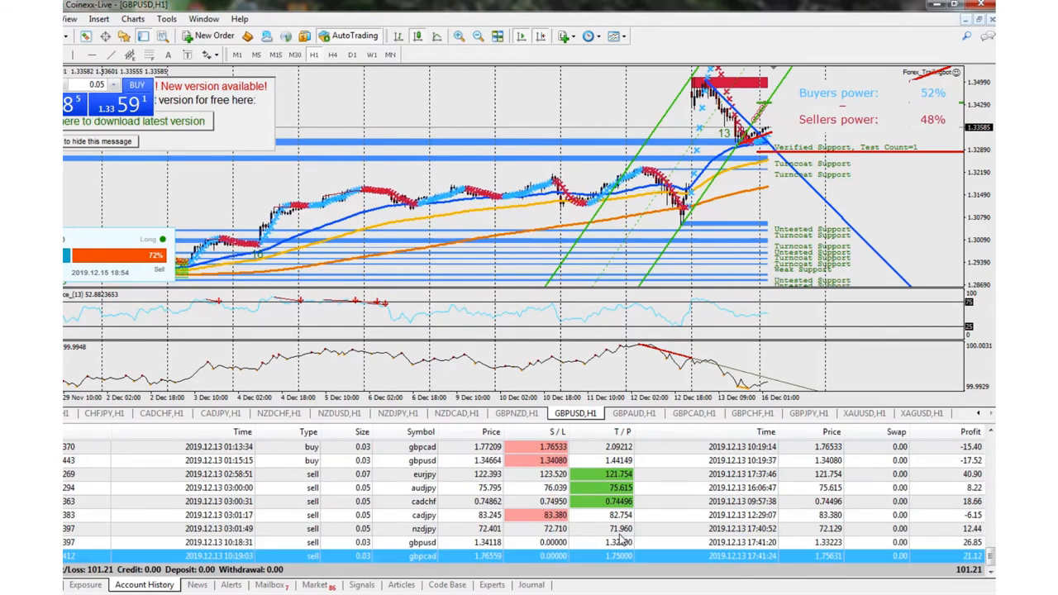
key(Up)
key(Up)
key(Up)
key(Up)
key(Up)
key(Up)
key(Up)
key(Up)
key(Up)
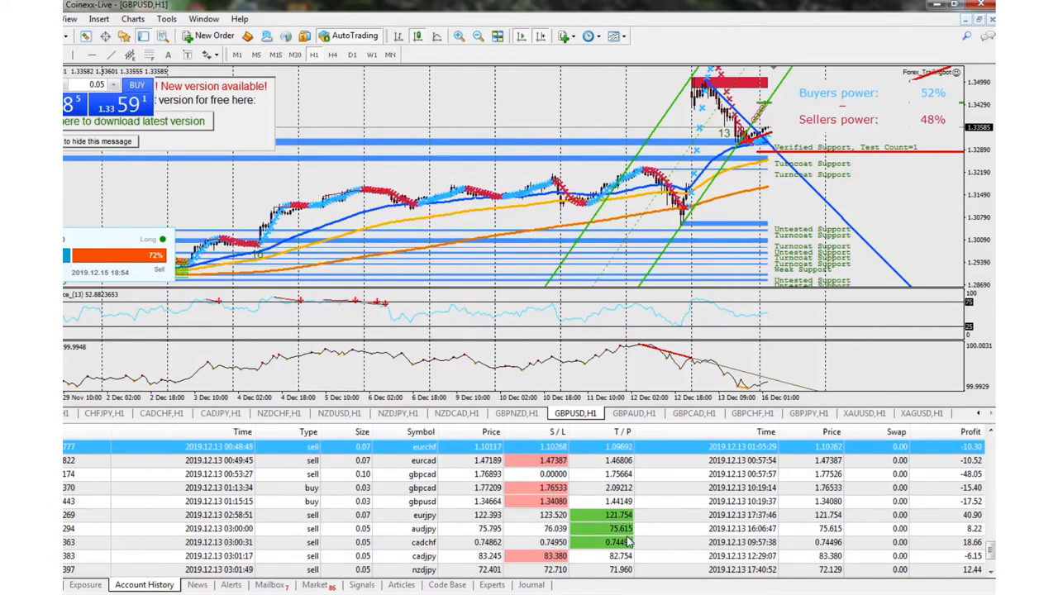
key(Up)
key(Up)
key(Up)
key(Up)
key(Up)
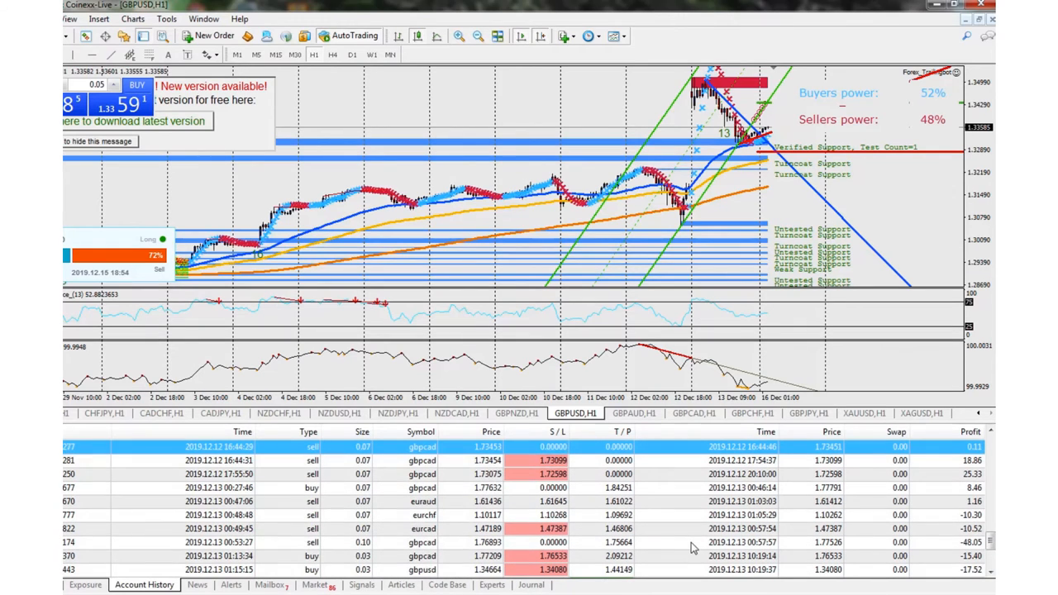
key(Down)
key(Down)
key(Down)
key(Down)
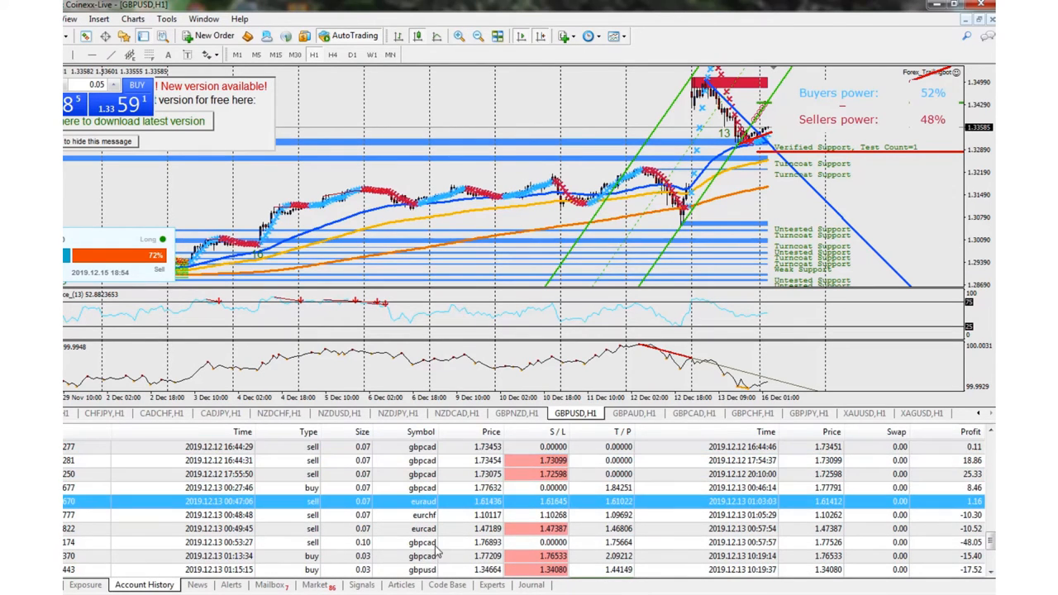
key(Up)
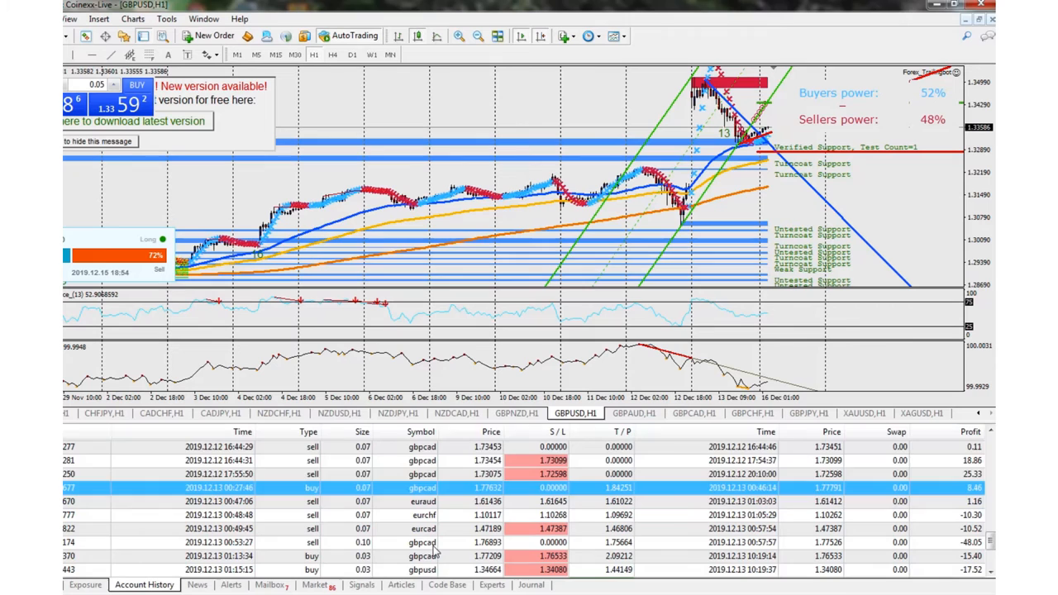
key(Up)
key(Up)
key(Up)
key(Up)
key(Up)
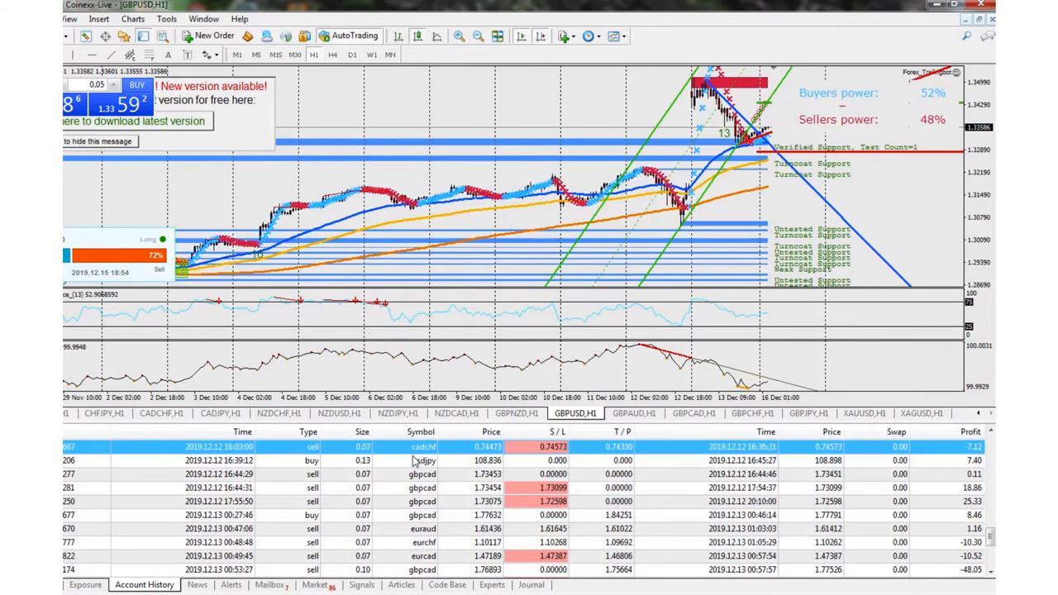
key(Up)
key(Down)
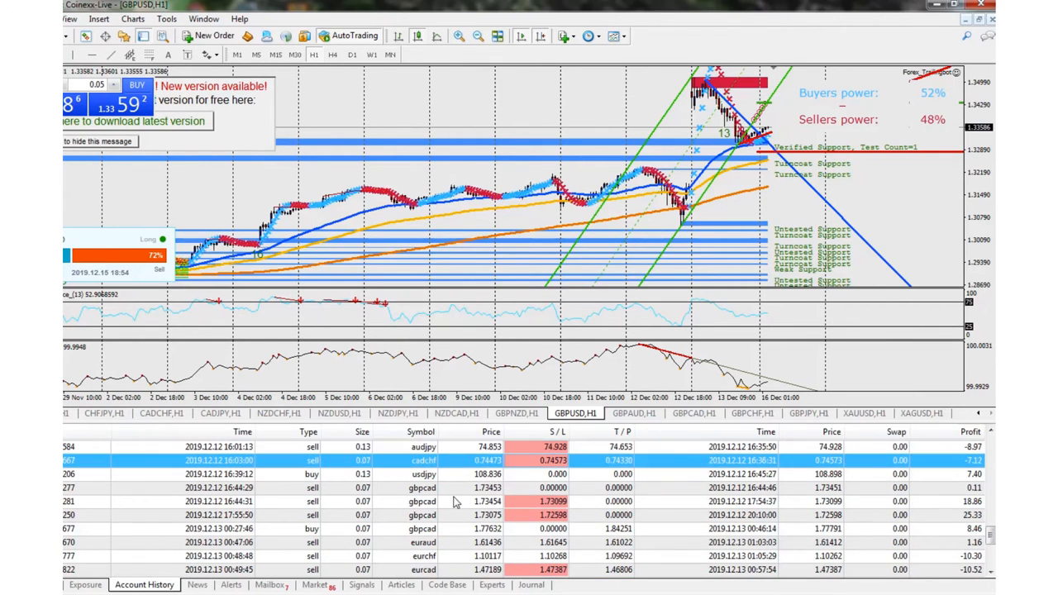
key(End)
key(Down)
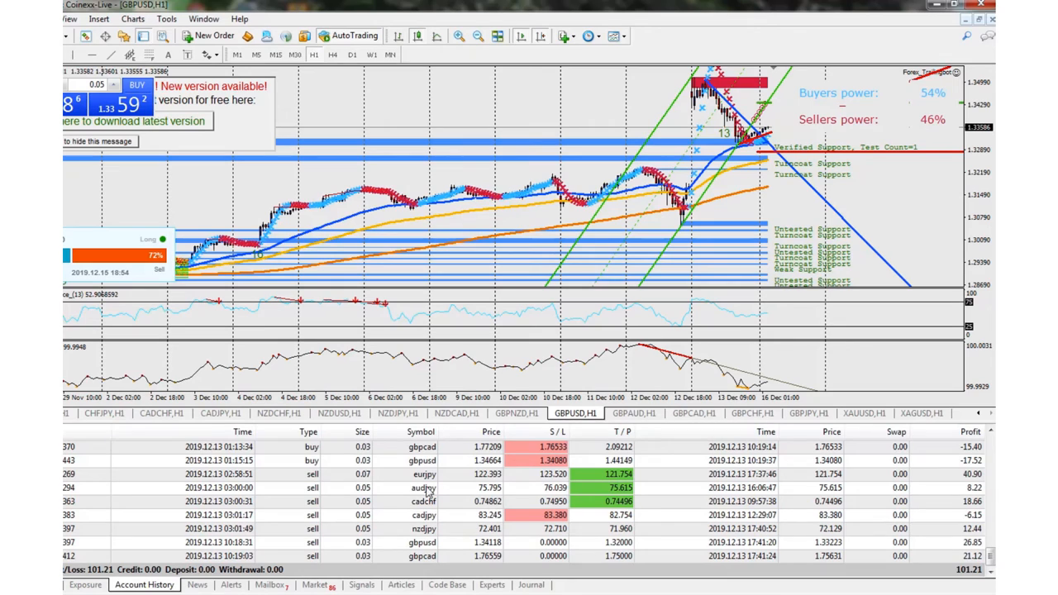